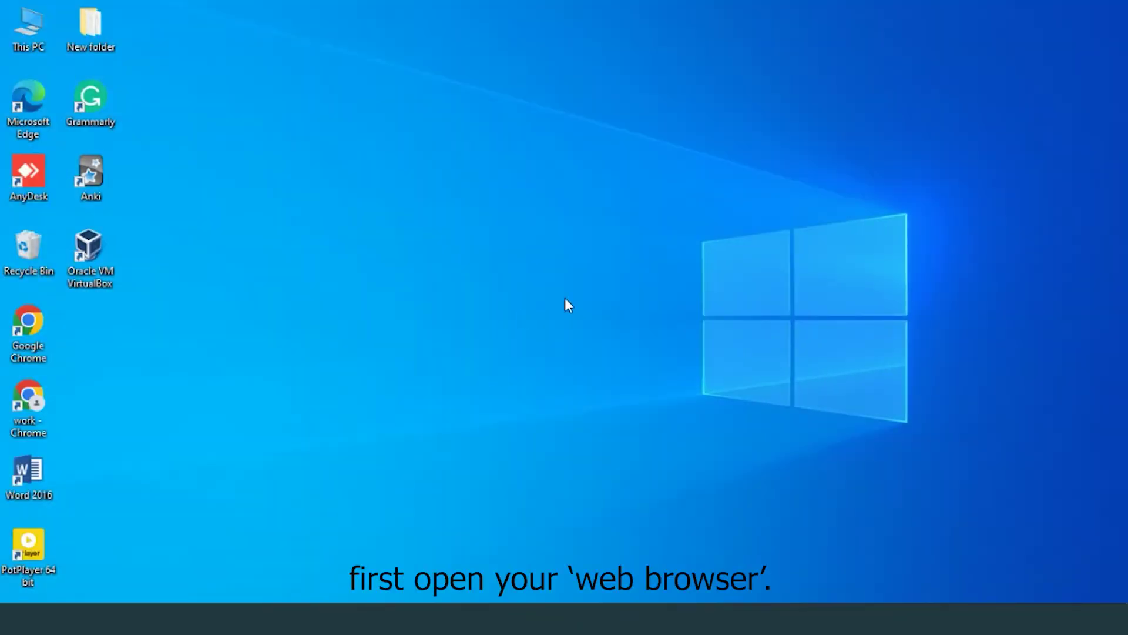
# Launch Chrome and load the router admin page at 192.168.1.1.
pyautogui.doubleClick(35, 396)
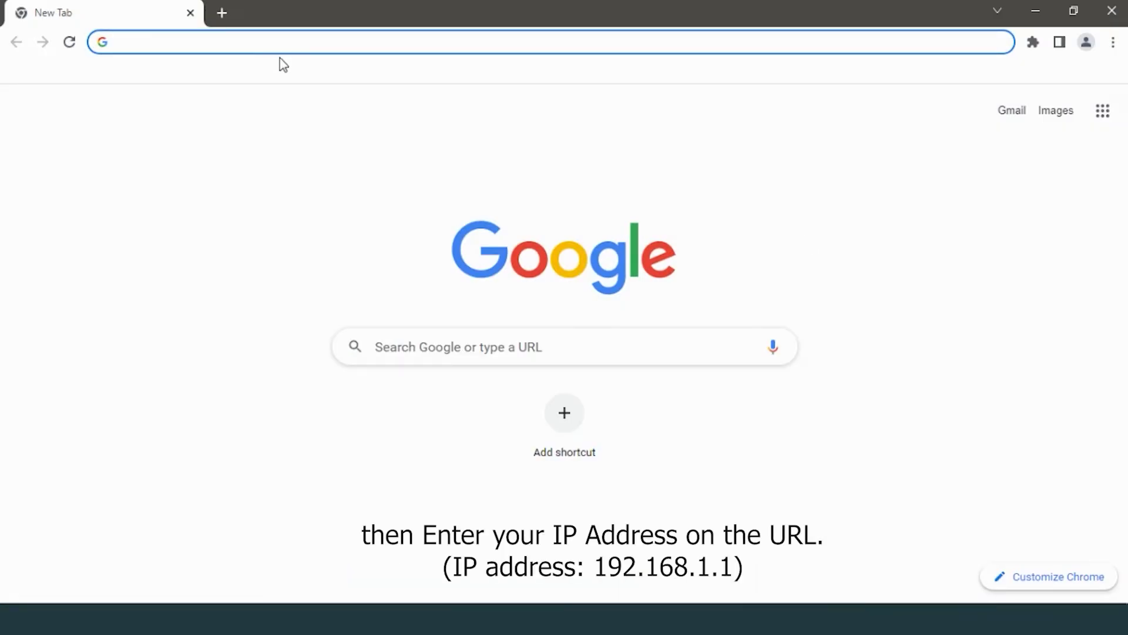
pyautogui.write('192.168.1.1')
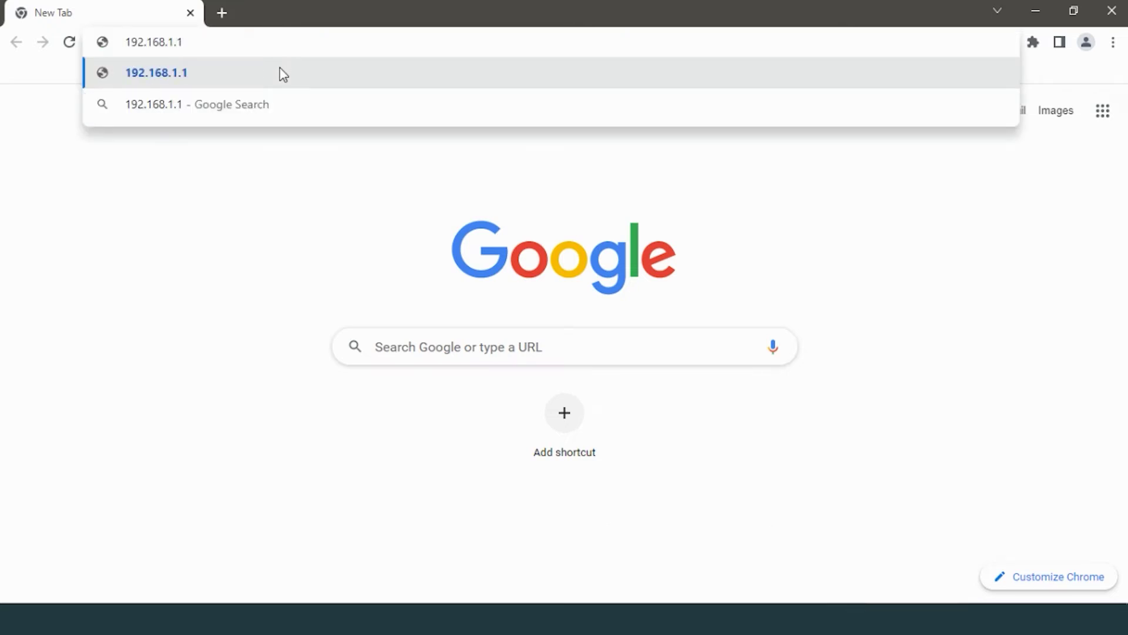
pyautogui.press('Return')
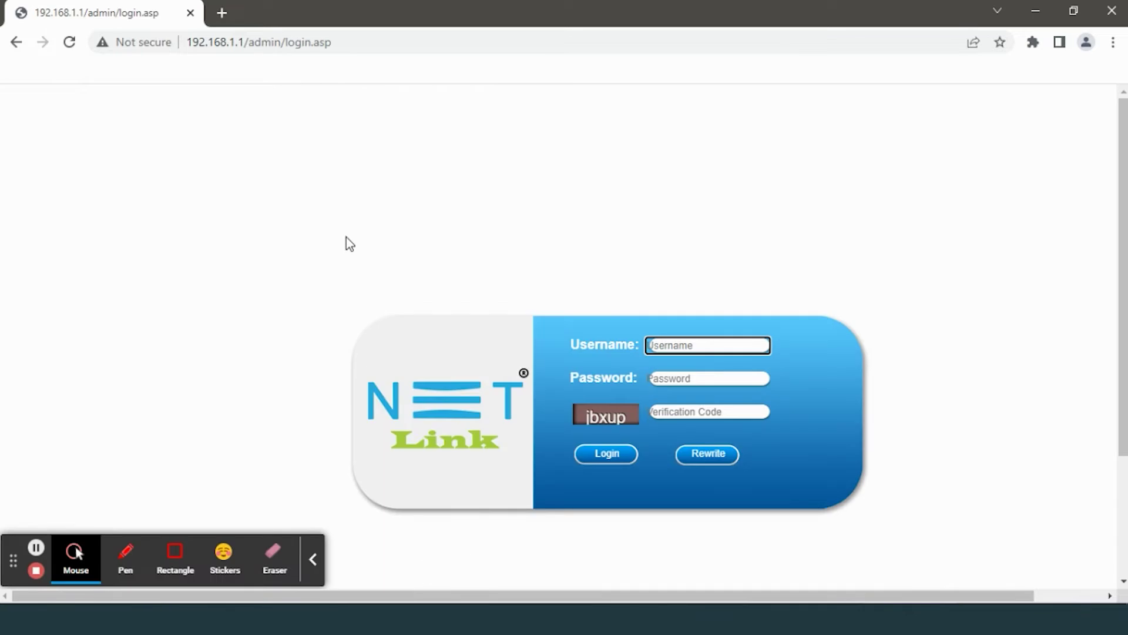
# Fill in the login username and password, and start entering the verification code.
pyautogui.click(314, 559)
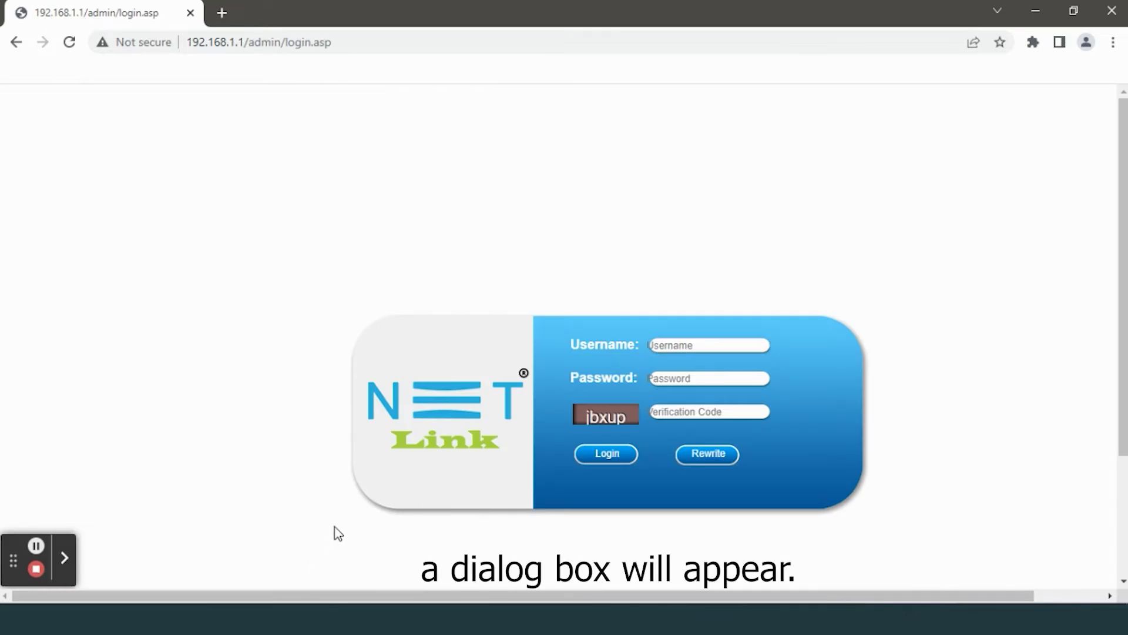
pyautogui.click(698, 346)
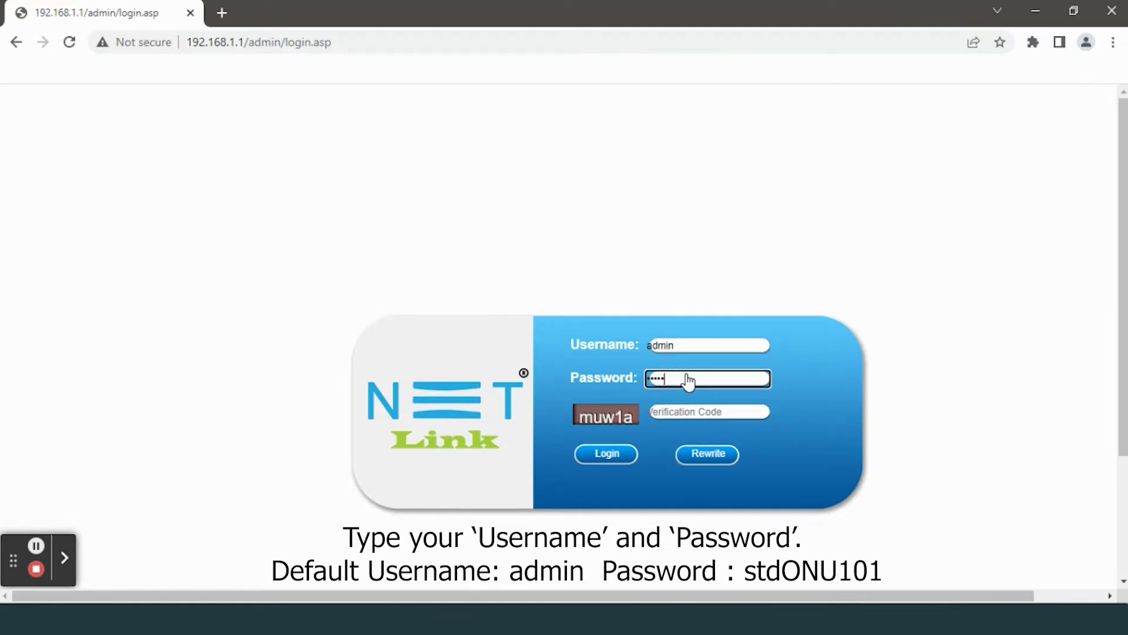
pyautogui.click(683, 413)
pyautogui.write('muw')
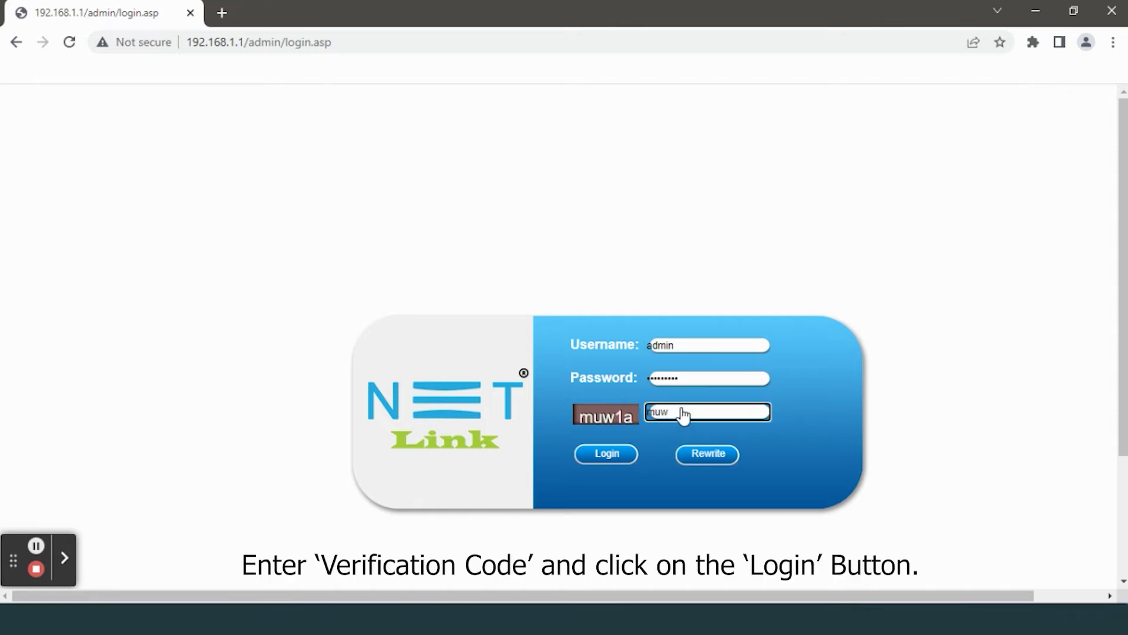
pyautogui.write('1a')
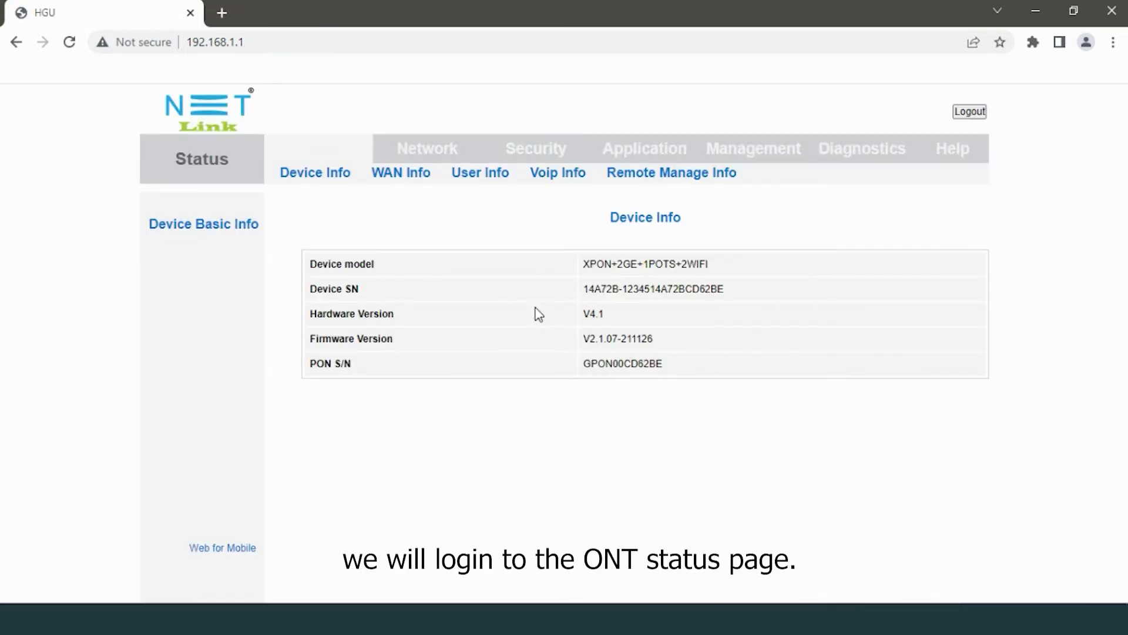
# Navigate to the Network section's 5G WLAN Basic settings page.
pyautogui.click(432, 157)
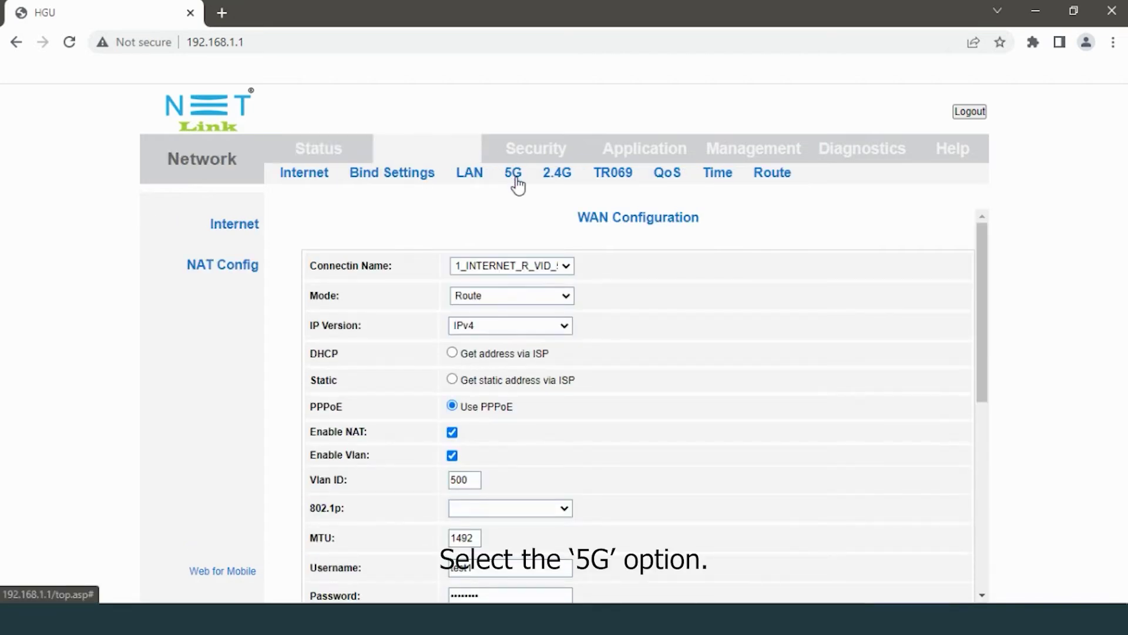
pyautogui.click(517, 179)
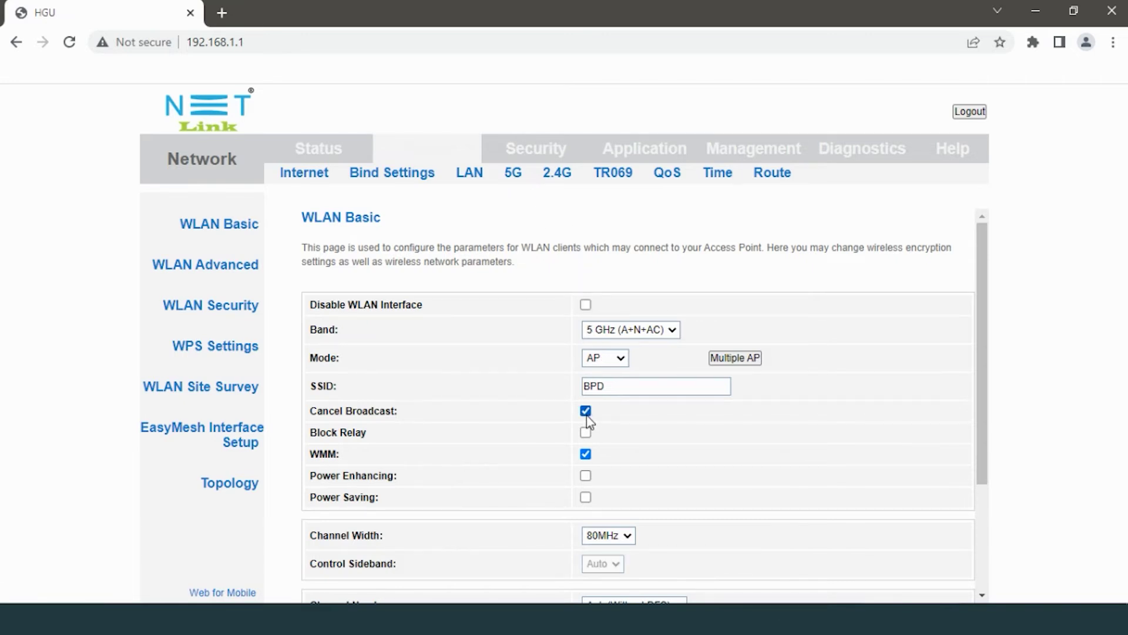
pyautogui.scroll(-3, 590, 428)
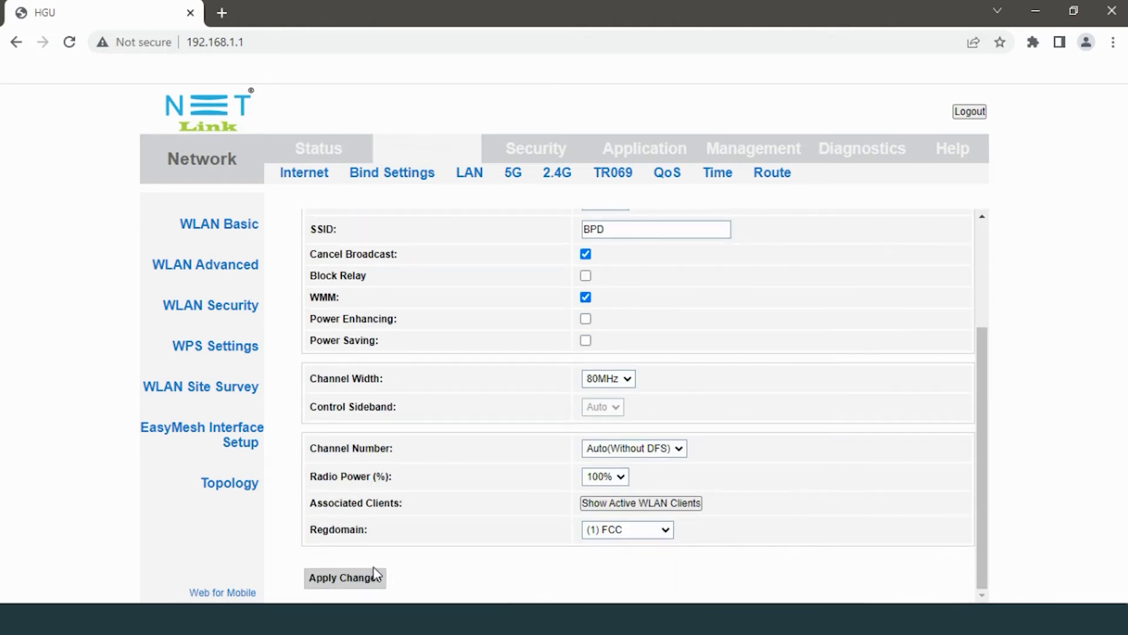
# Apply the 5G Cancel Broadcast change and acknowledge the success message.
pyautogui.click(374, 574)
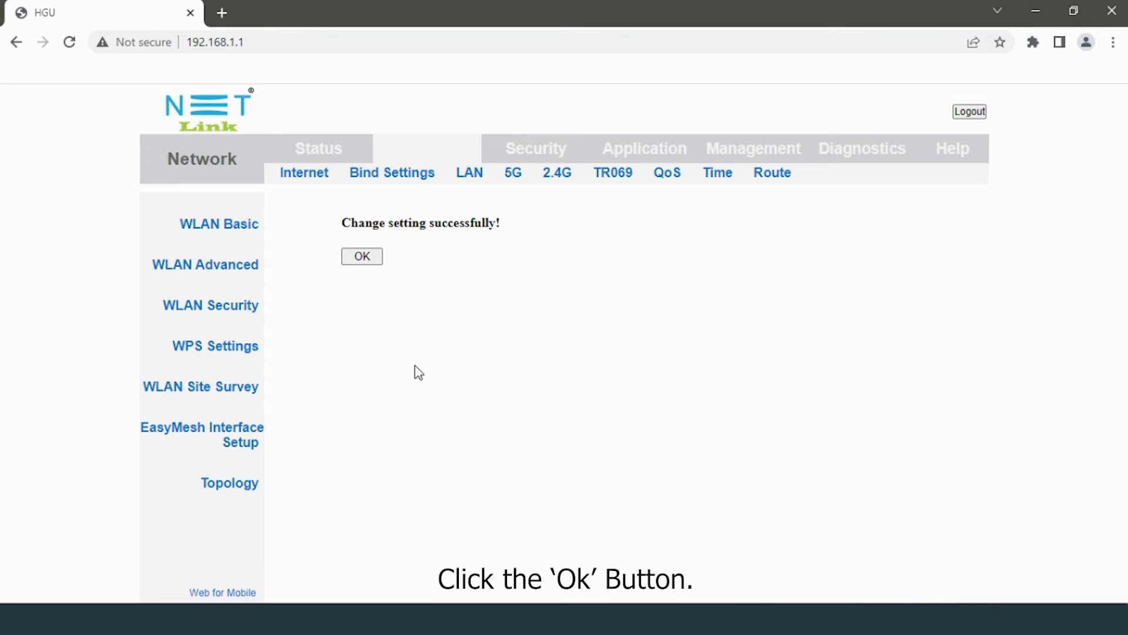
pyautogui.click(366, 262)
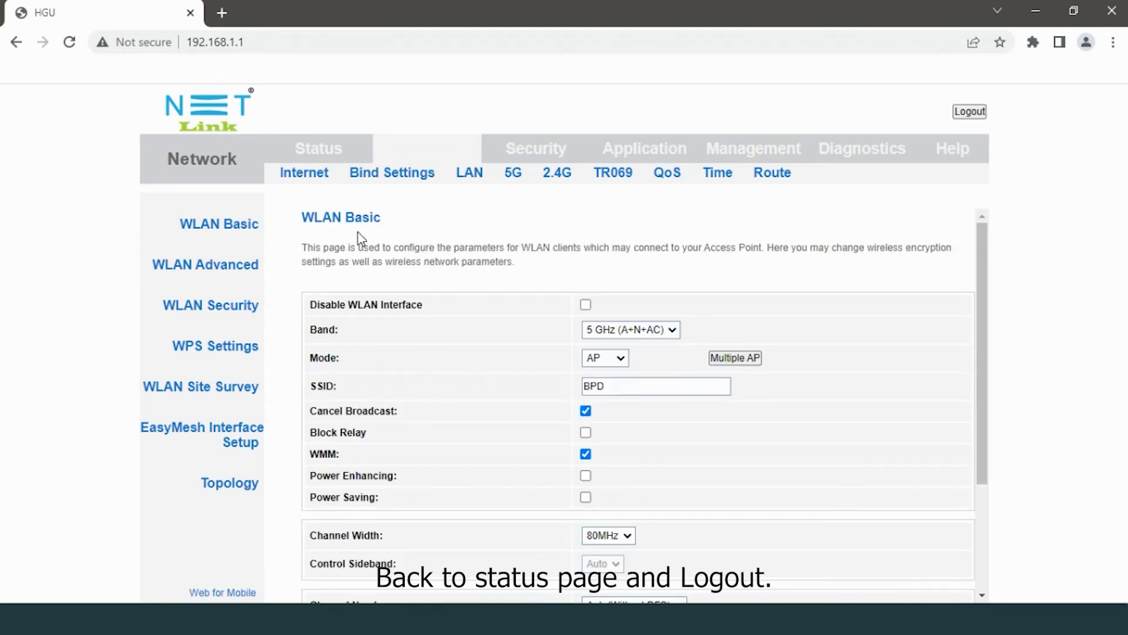
# Return to the Status section's Device Info page.
pyautogui.click(326, 152)
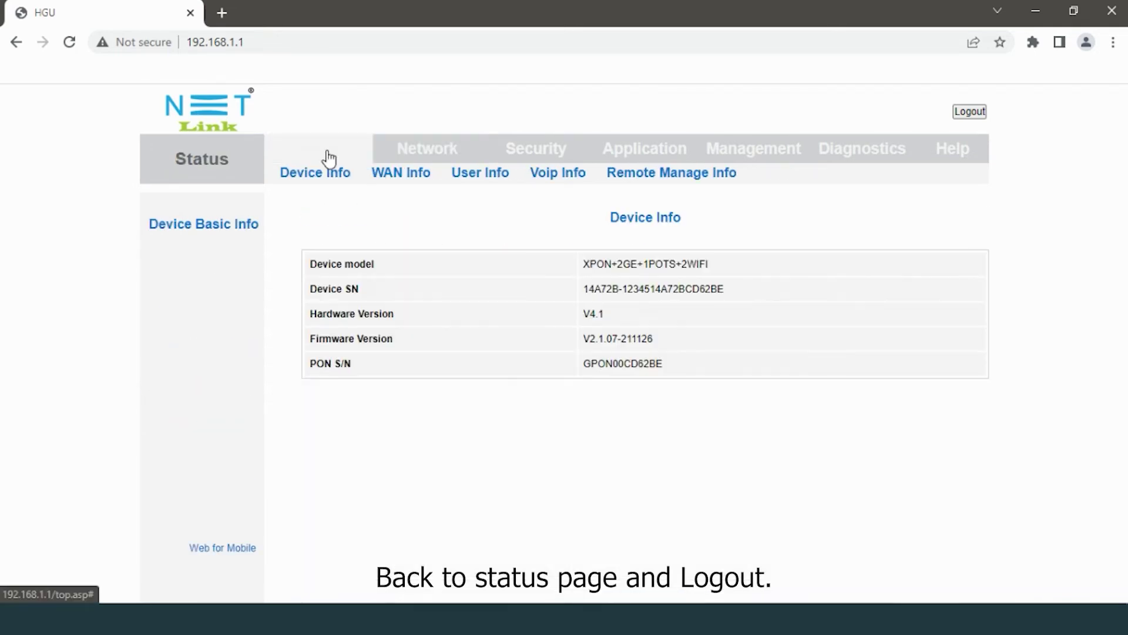